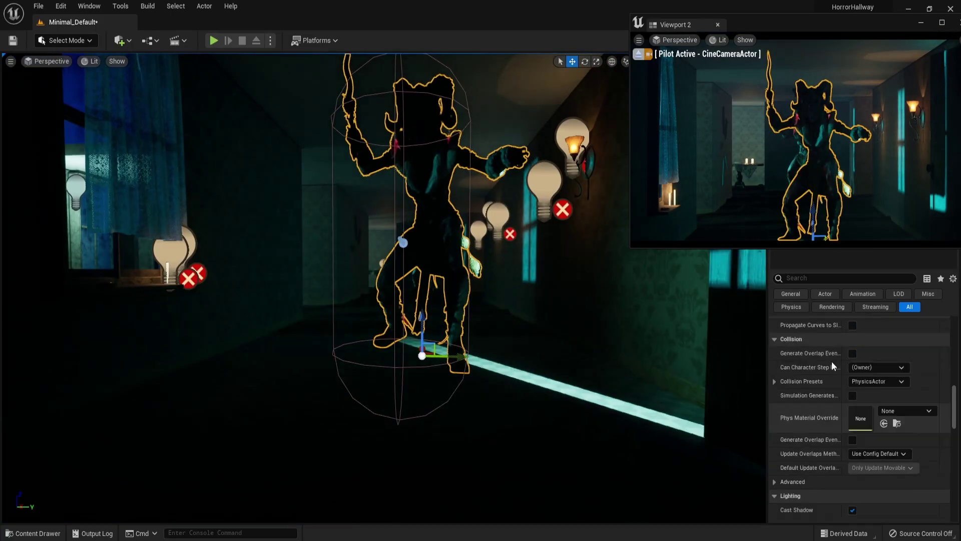
Step: Set the monster's Animation Mode to Use Animation Asset
scroll(833, 366, up, 10)
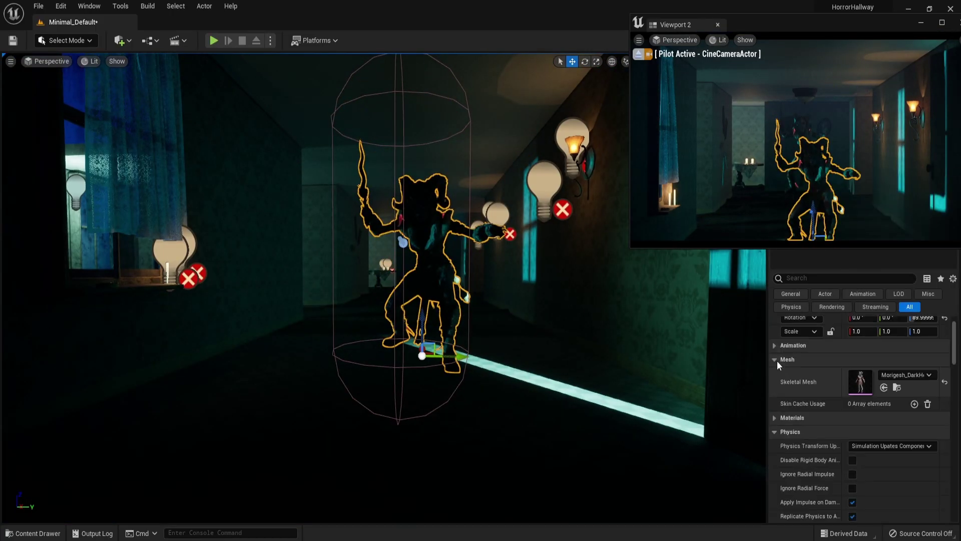
click(877, 373)
click(881, 394)
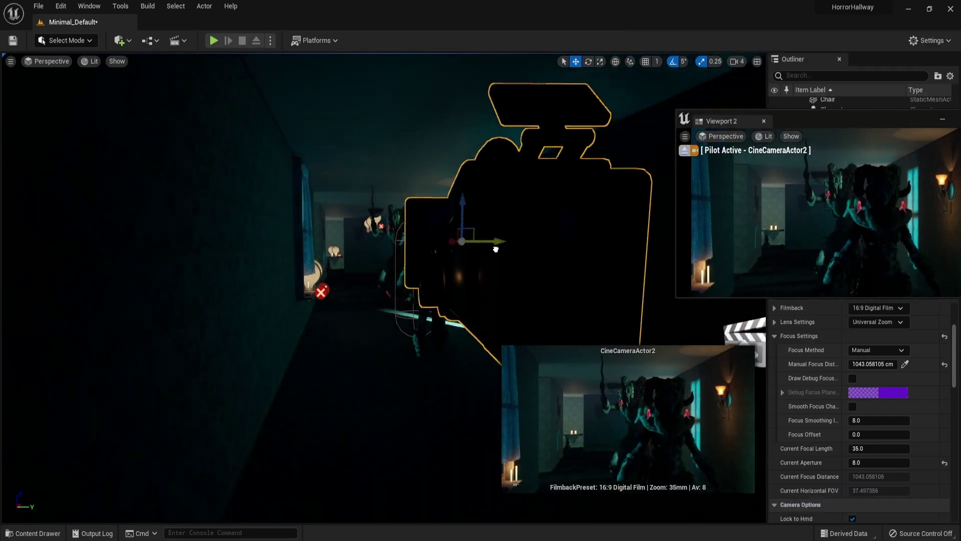
Step: Select the monster in the hallway viewport
click(417, 305)
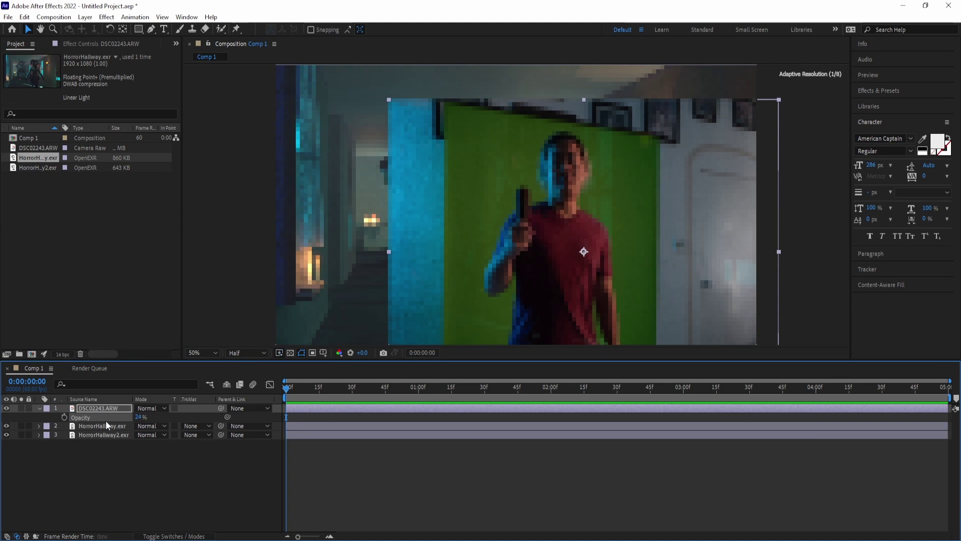
Step: Position the actor footage over the hallway and key out the green backdrop
drag(763, 287, 742, 260)
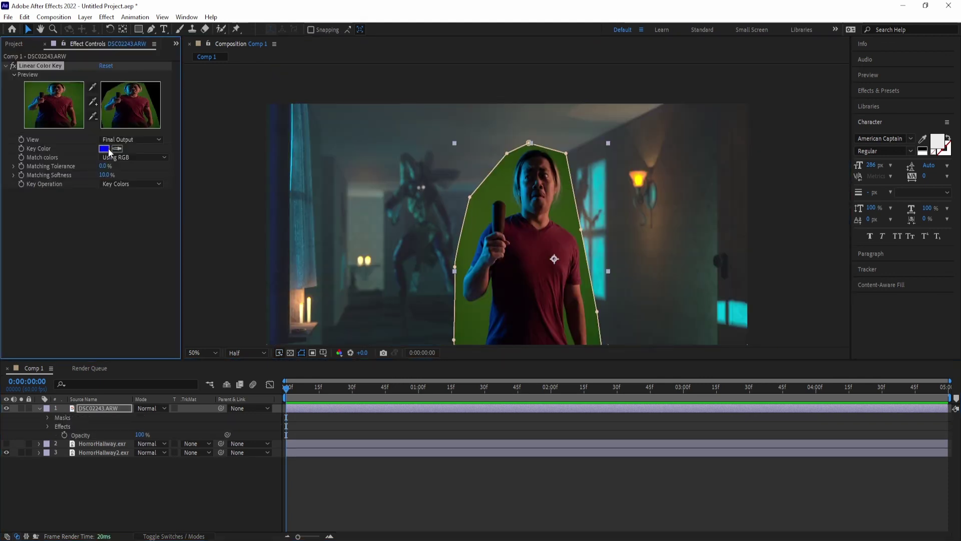
click(479, 215)
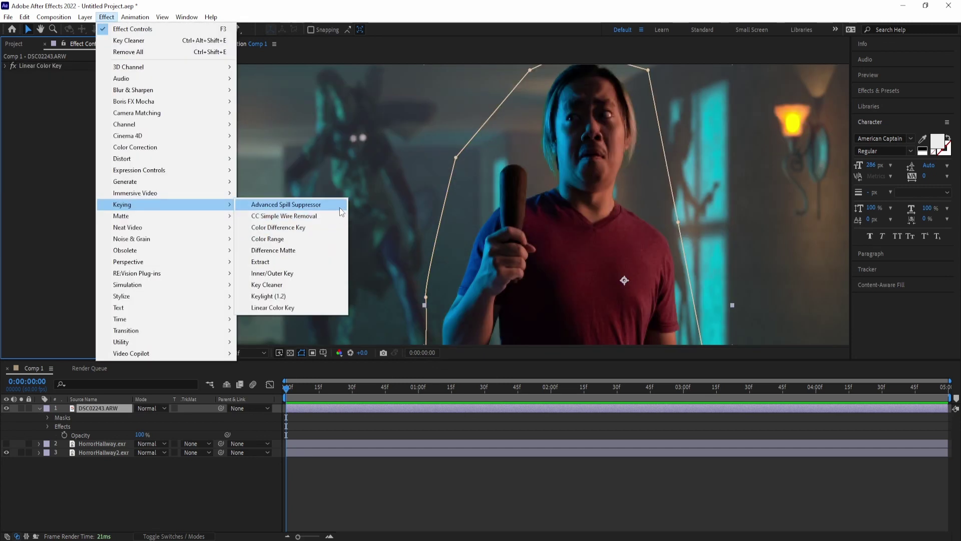
click(339, 207)
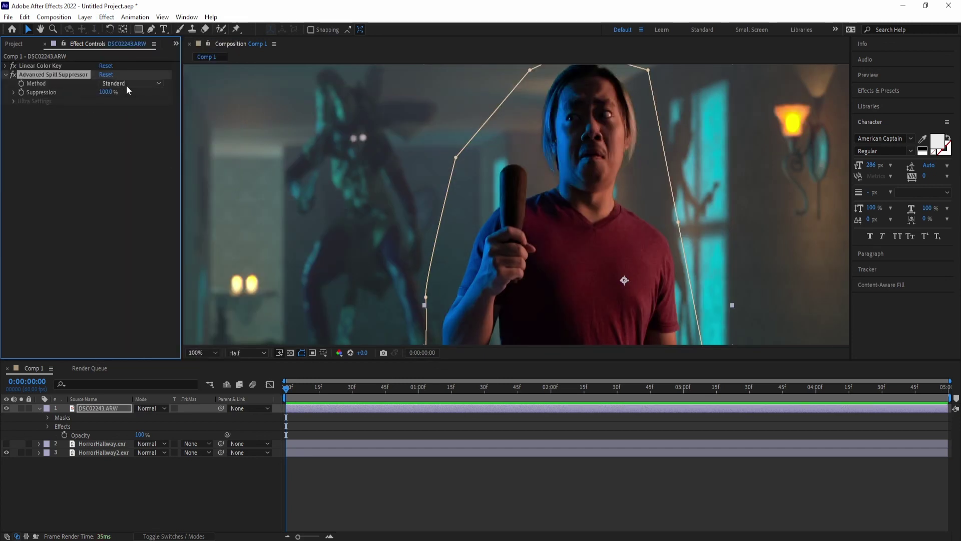
Step: Compare the actor's edges with Advanced Spill Suppressor toggled off and on
click(13, 74)
click(14, 75)
click(13, 74)
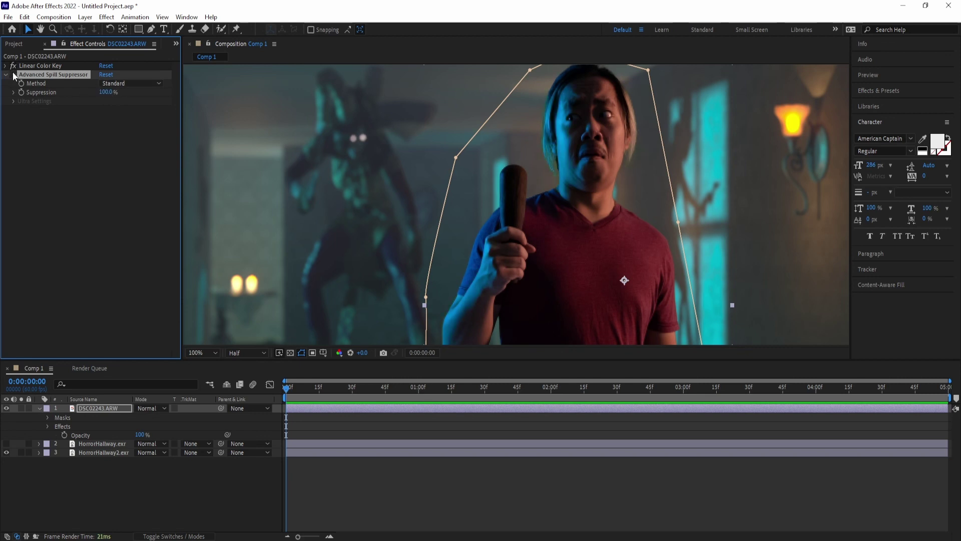
click(14, 74)
click(14, 74)
click(13, 75)
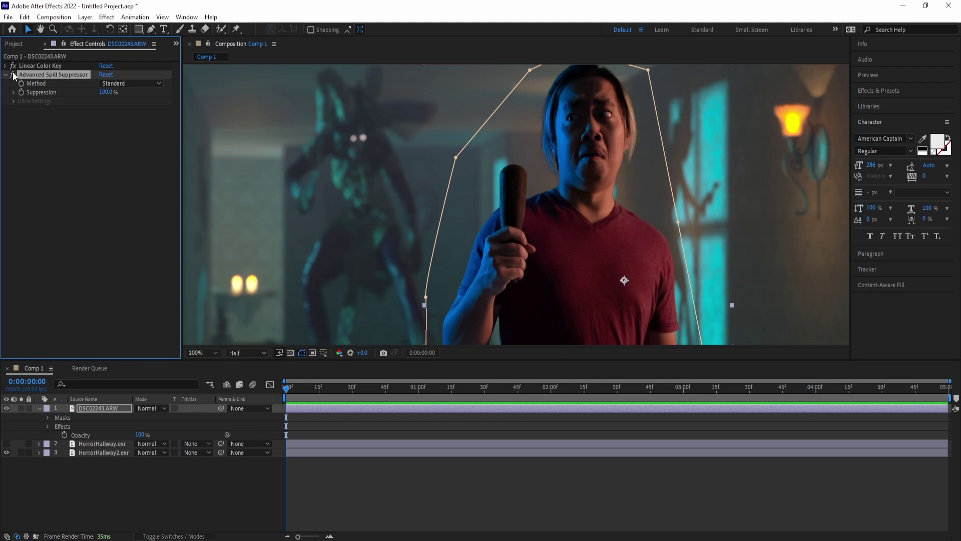
scroll(417, 190, down, 2)
drag(417, 191, 447, 190)
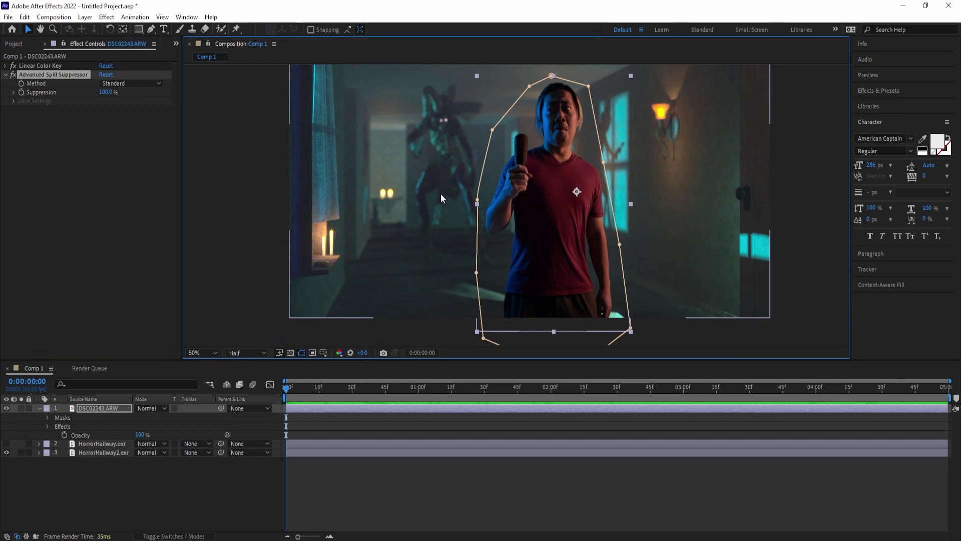
Step: Start pre-composing the keyed DSC02243.ARW footage layer
click(39, 408)
right_click(108, 408)
click(144, 353)
Step: Pre-compose the actor as 'Keith Key', raise its Green curve, and shift the matched hue
click(396, 281)
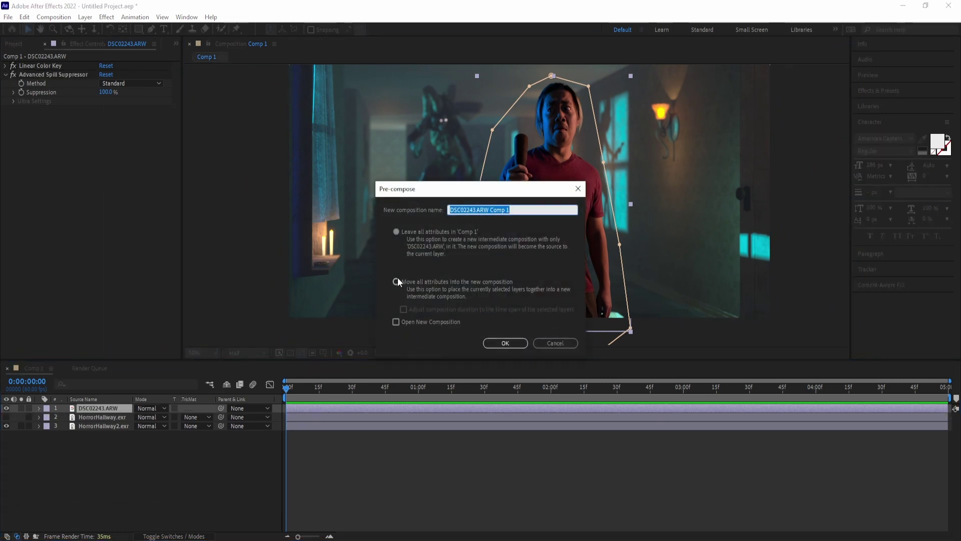
text(K)
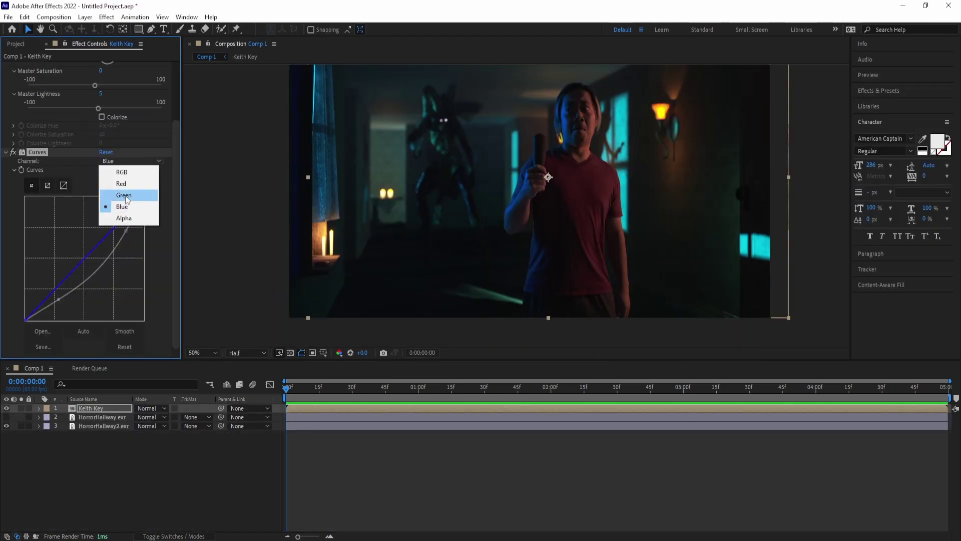
click(124, 195)
click(85, 258)
click(54, 292)
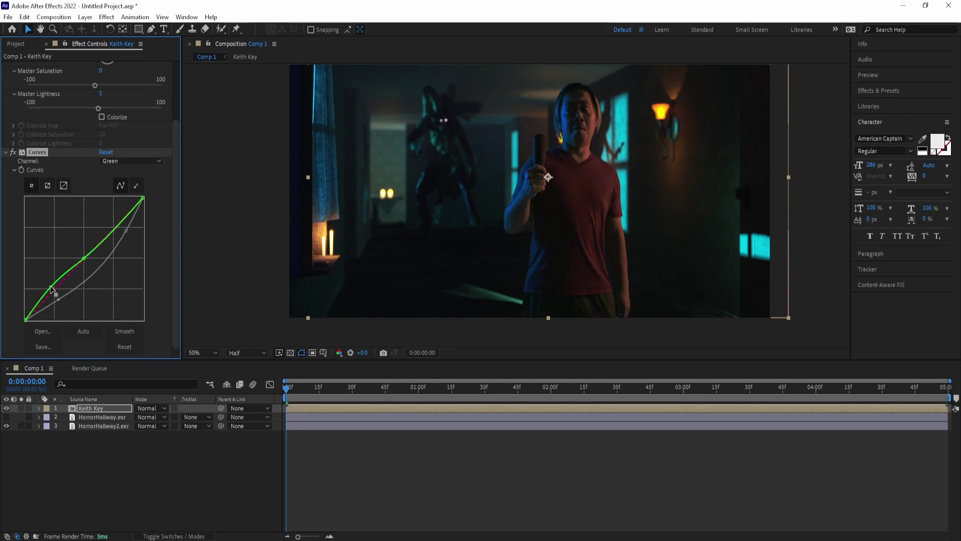
drag(52, 289, 50, 287)
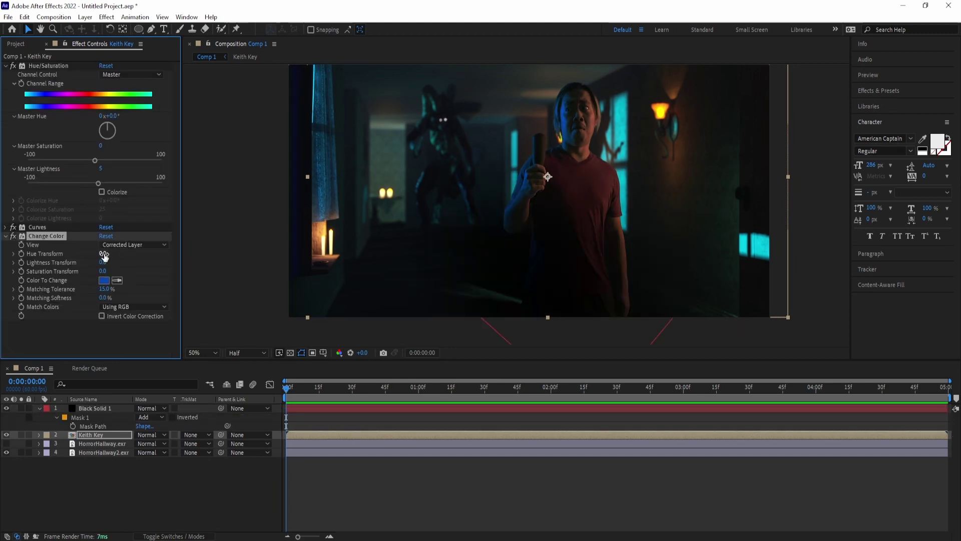
drag(138, 257, 115, 290)
key(slash)
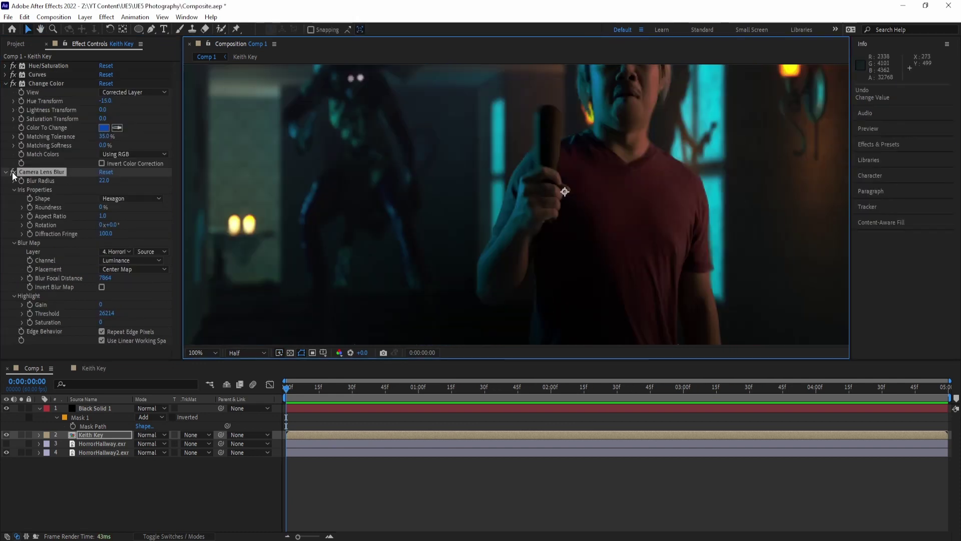
Step: Reshape the vignette mask, slide it right, and move Adjustment Layer 1 to the top
click(13, 172)
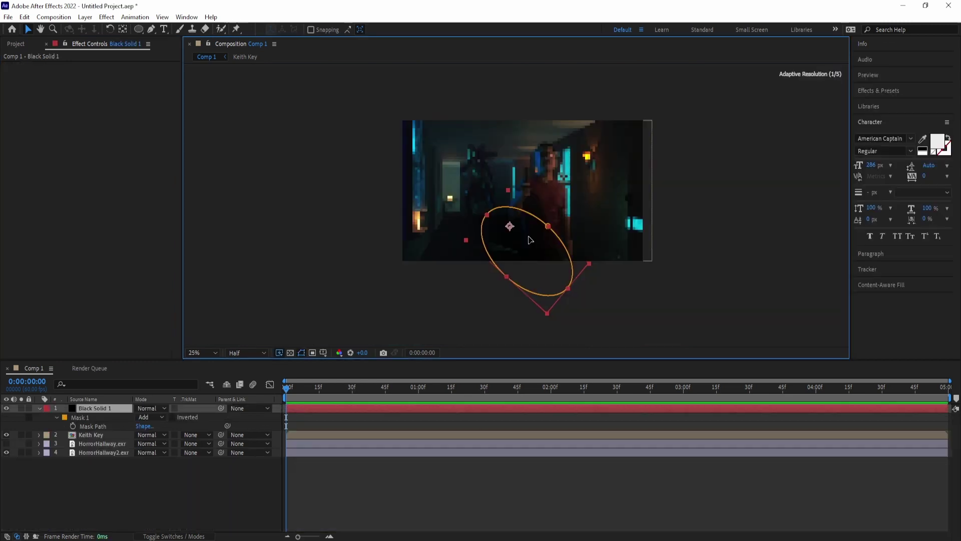
drag(511, 221, 531, 250)
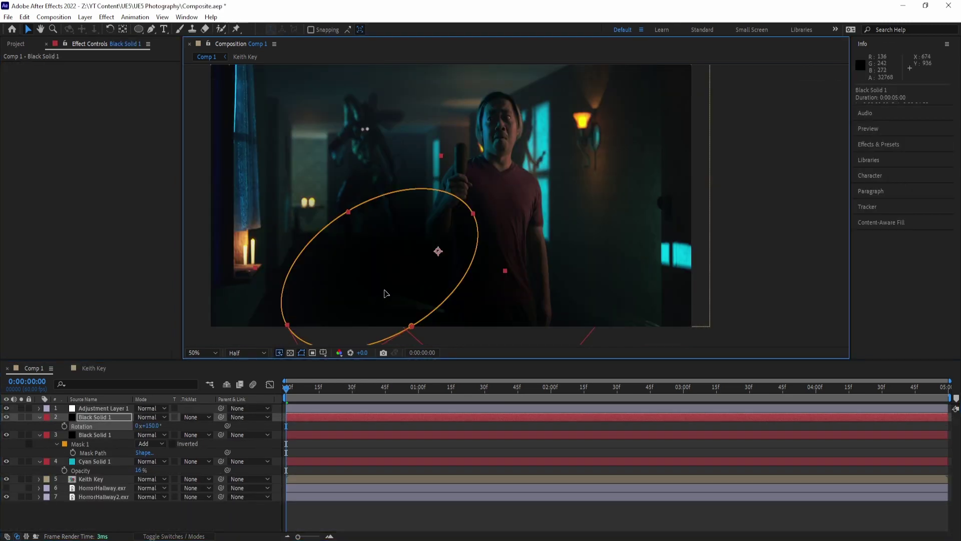
drag(386, 294, 522, 324)
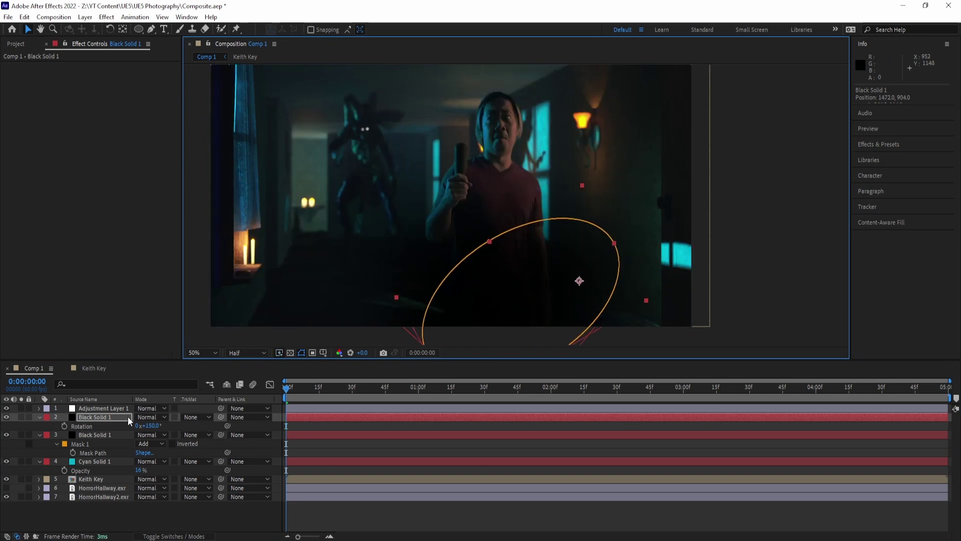
drag(102, 452, 123, 409)
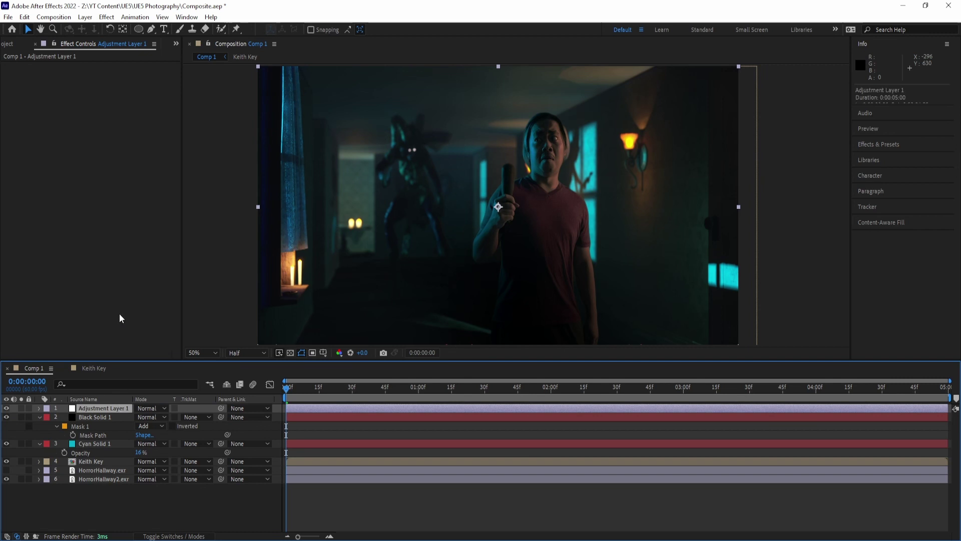
Step: Adjust Adjustment Layer 1's Curves grade and reduce the red chromatic aberration to -1.0
key(ctrl+space)
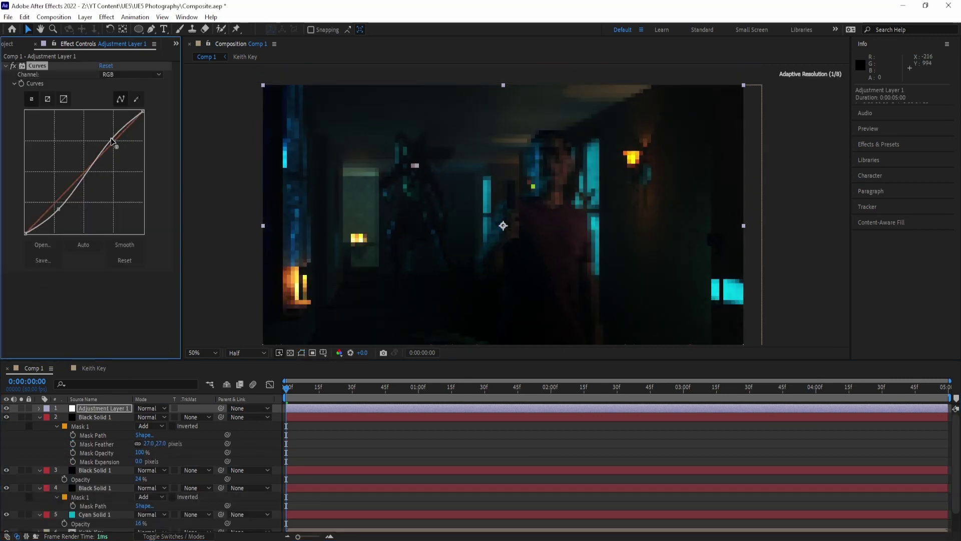
drag(112, 141, 113, 139)
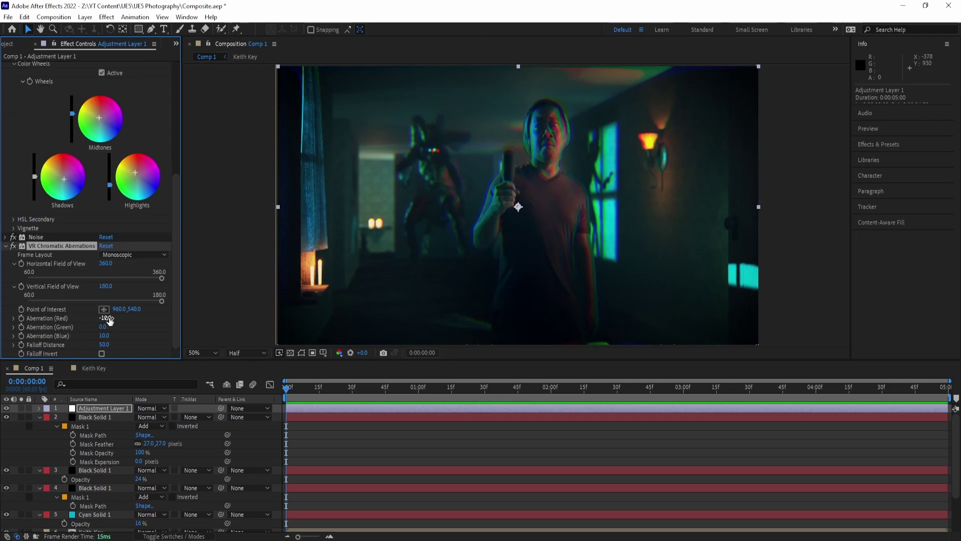
drag(113, 326, 122, 326)
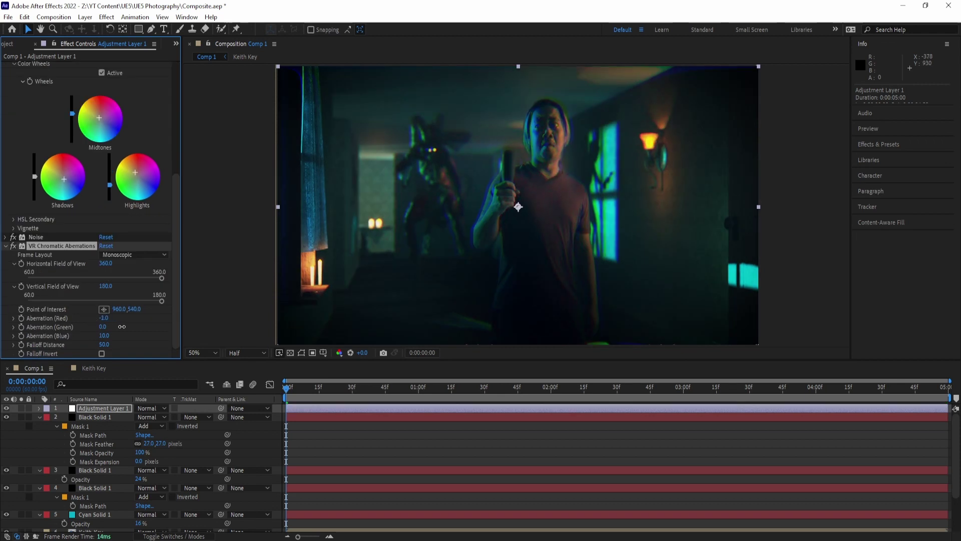